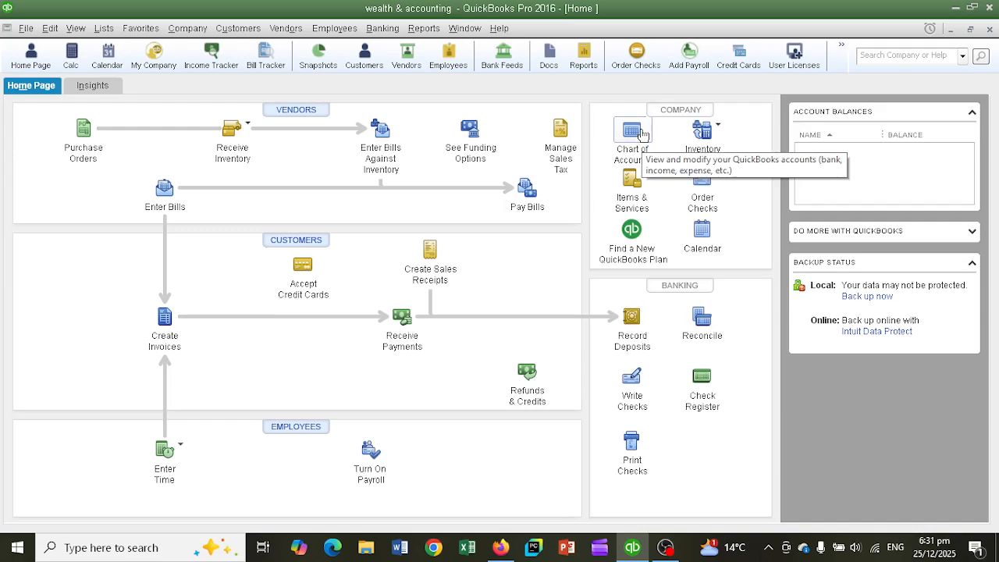
- Open the chart of accounts and look through the default accounts
click(641, 134)
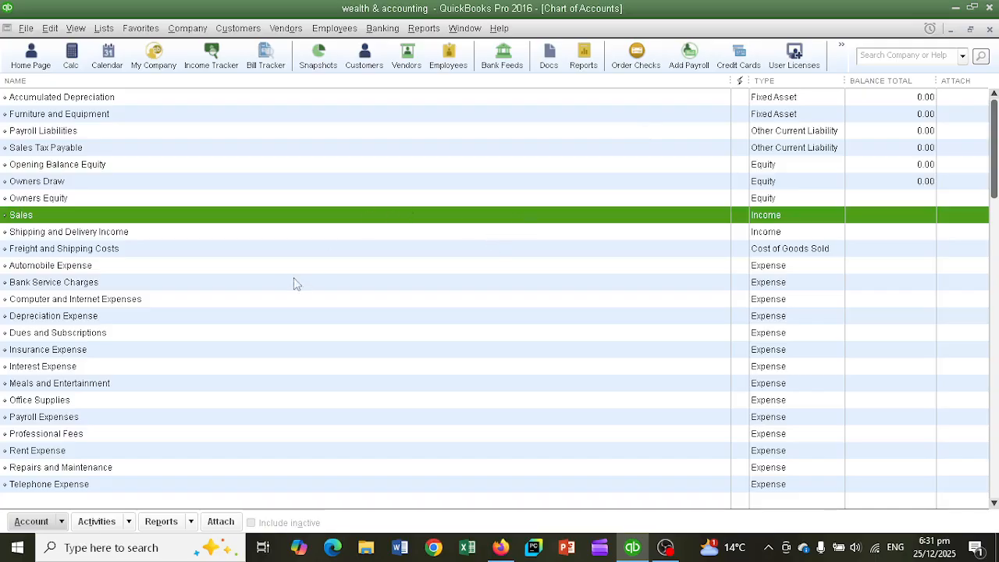
scroll(288, 278, down, 1)
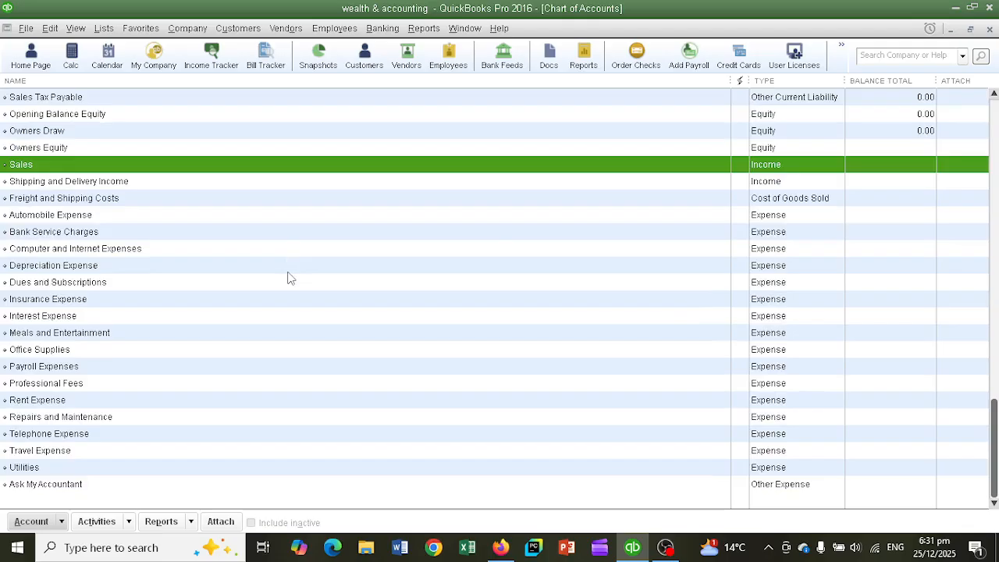
scroll(289, 278, up, 1)
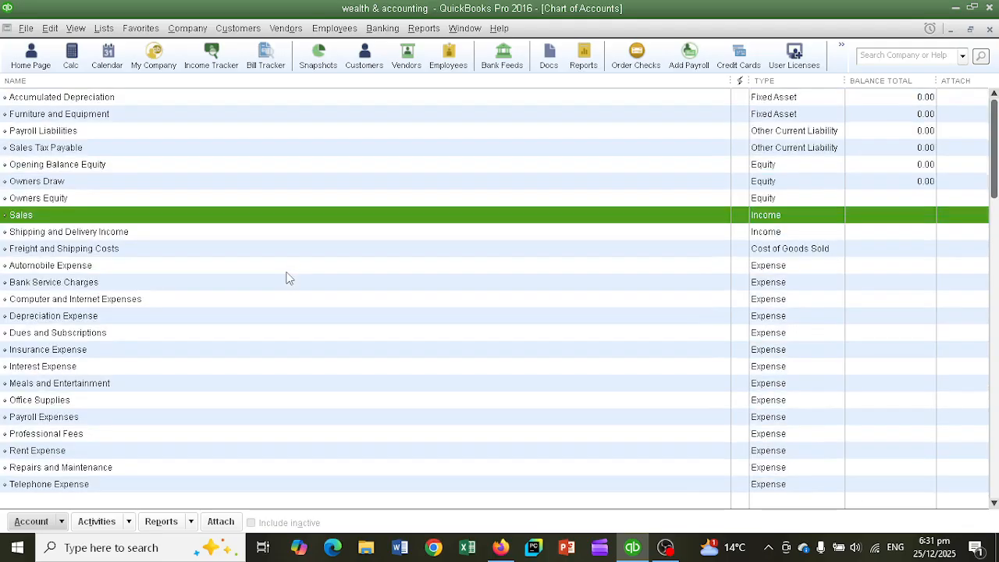
click(113, 100)
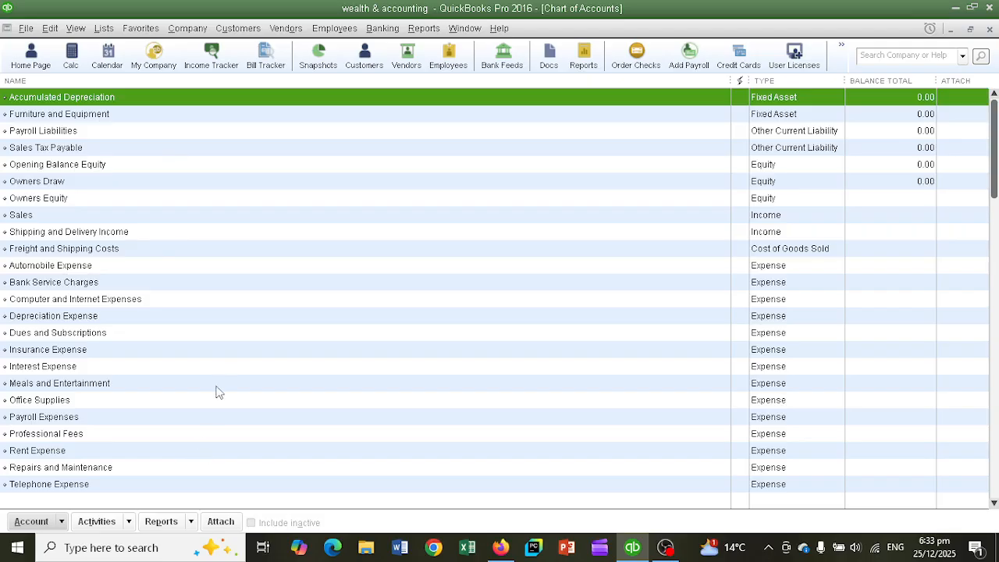
- Turn on the use of account numbers in the company-wide accounting preferences
click(49, 29)
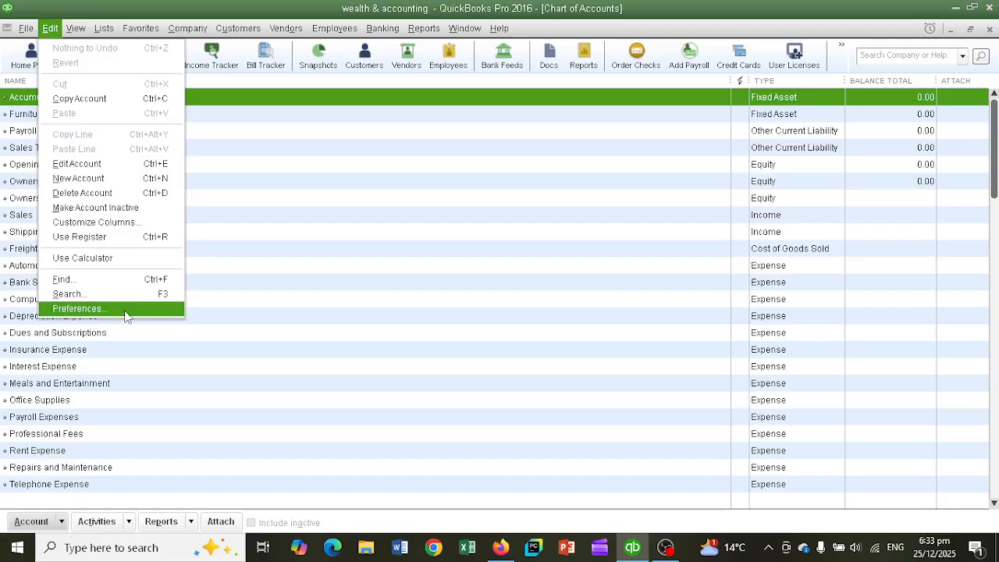
click(78, 309)
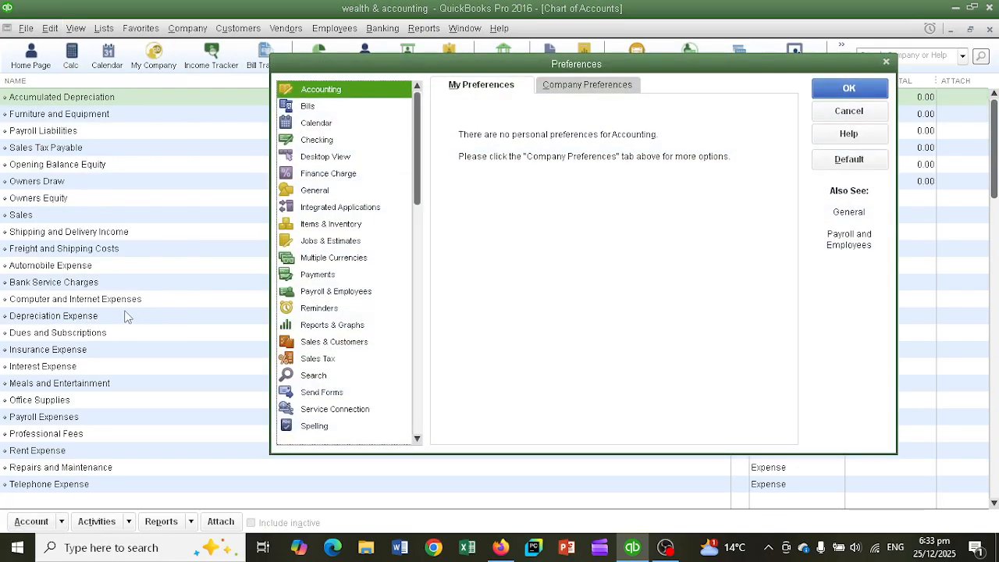
click(324, 174)
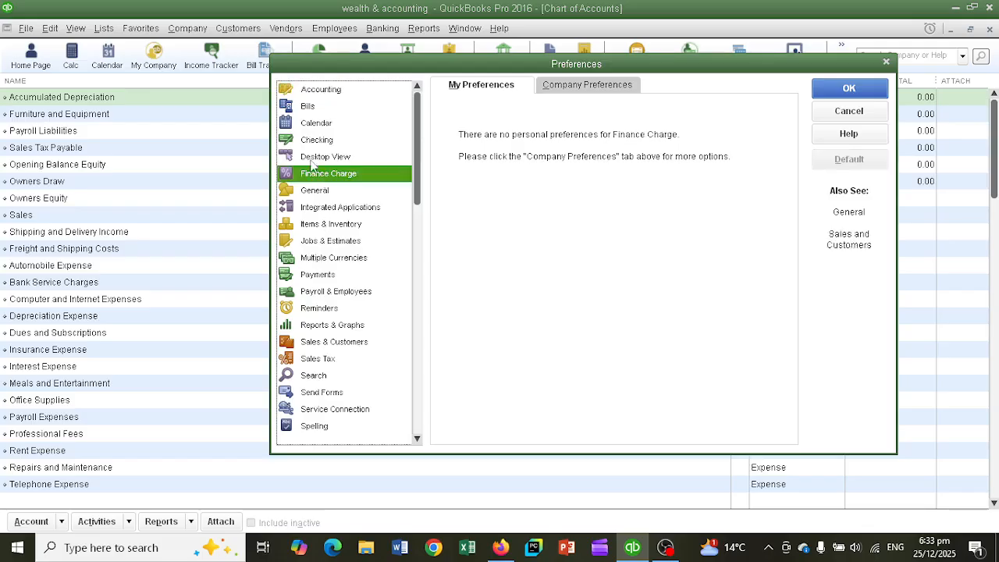
click(352, 94)
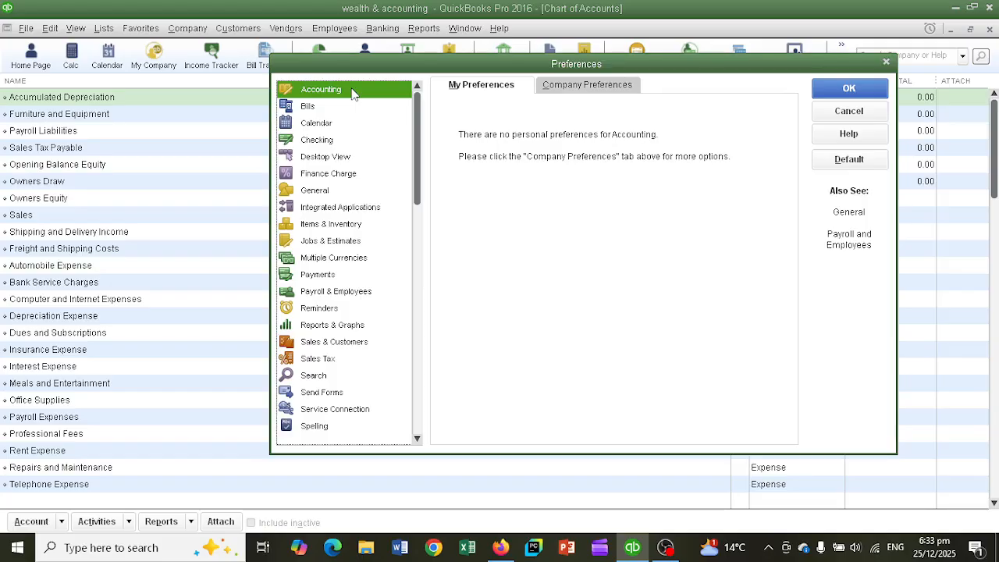
click(613, 89)
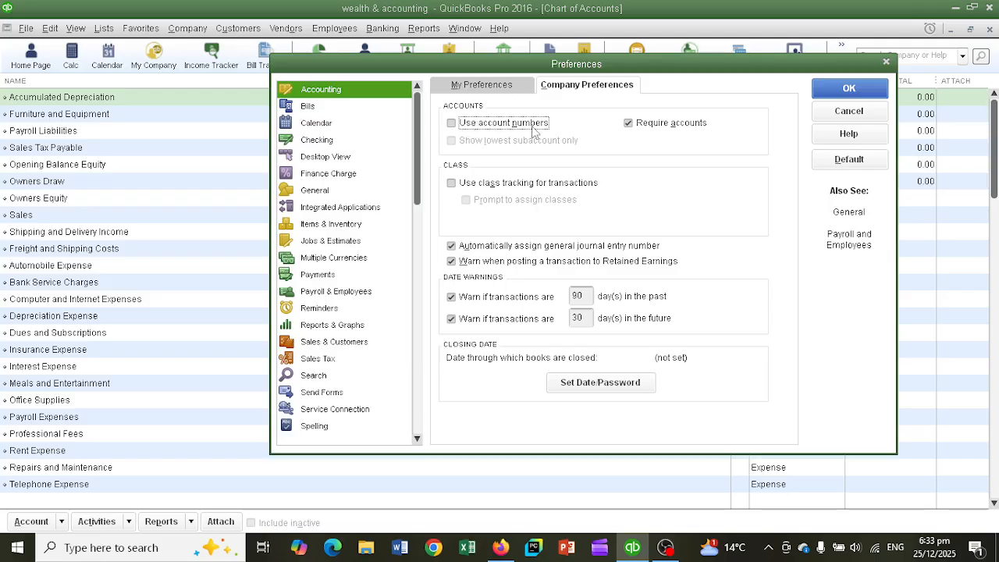
click(455, 125)
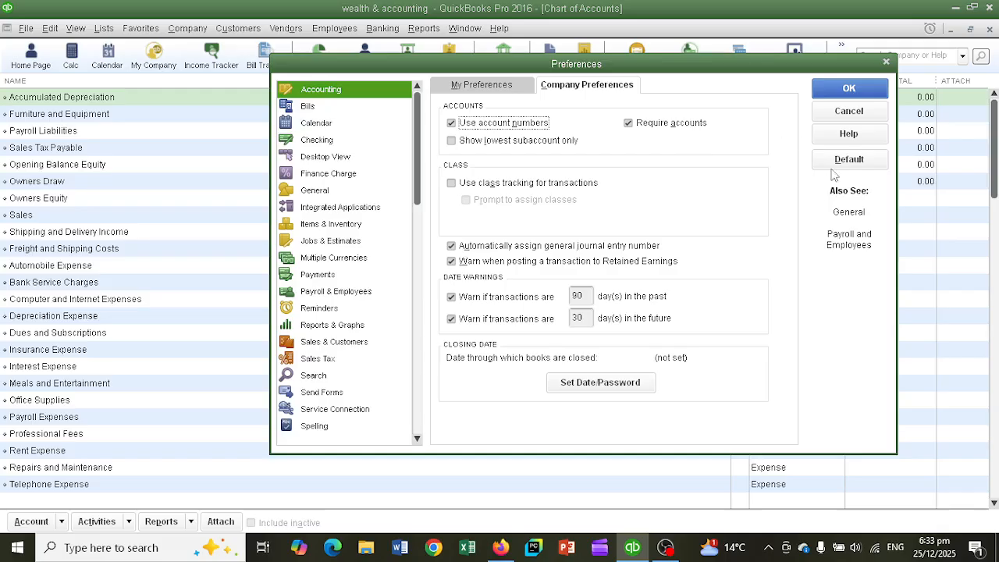
click(868, 90)
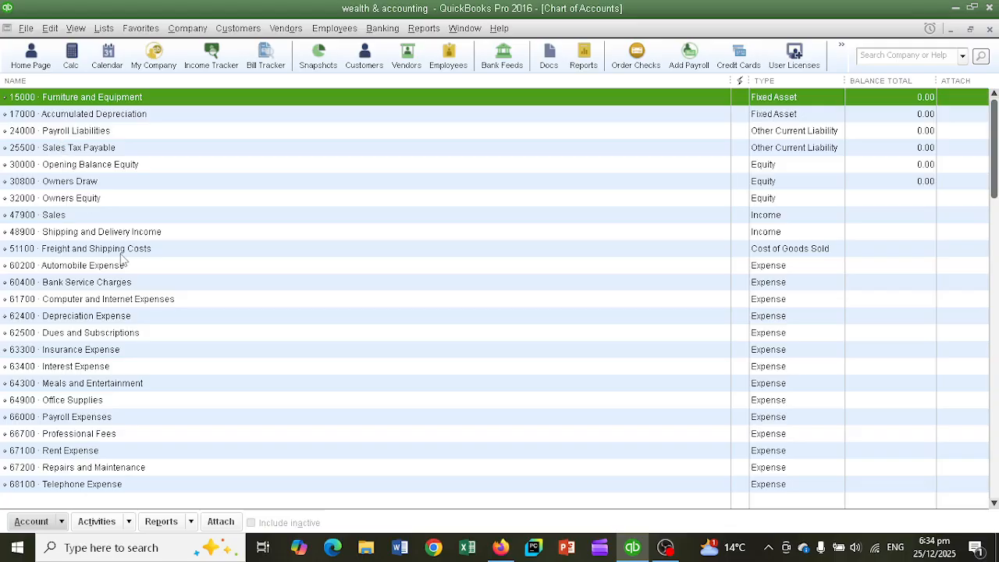
- Start a new income account with number 47910 and the name Export Sales
scroll(125, 258, down, 1)
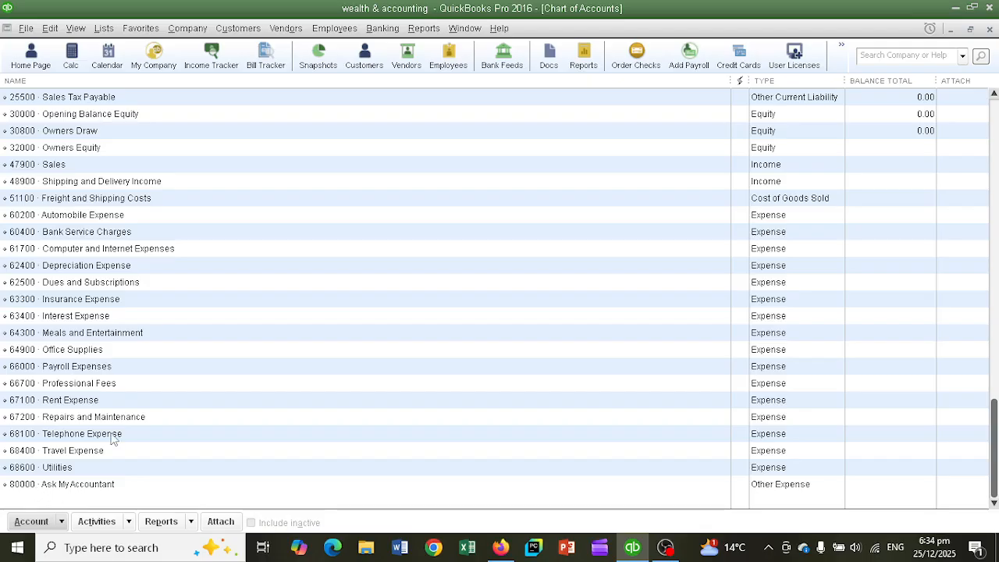
key(Home)
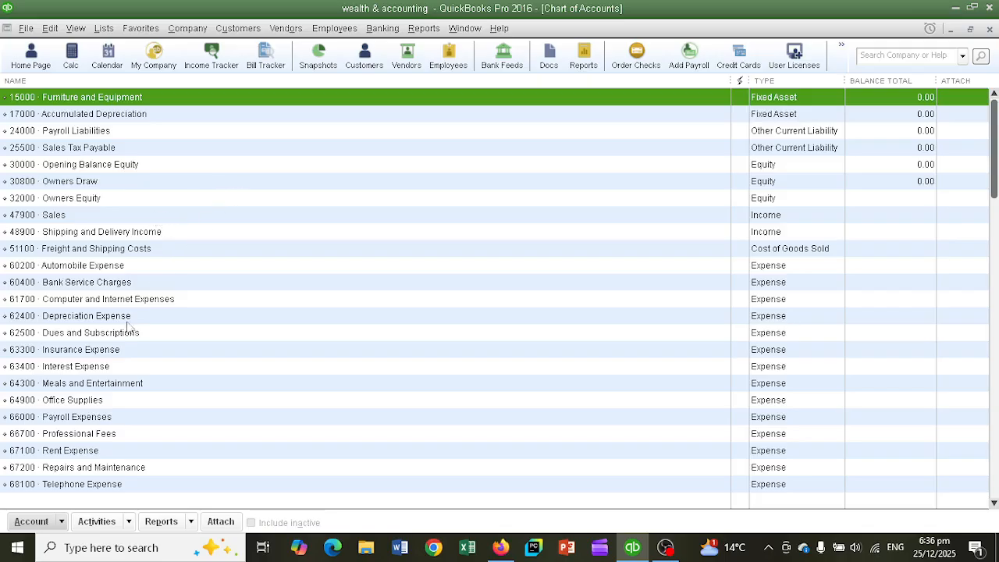
click(62, 522)
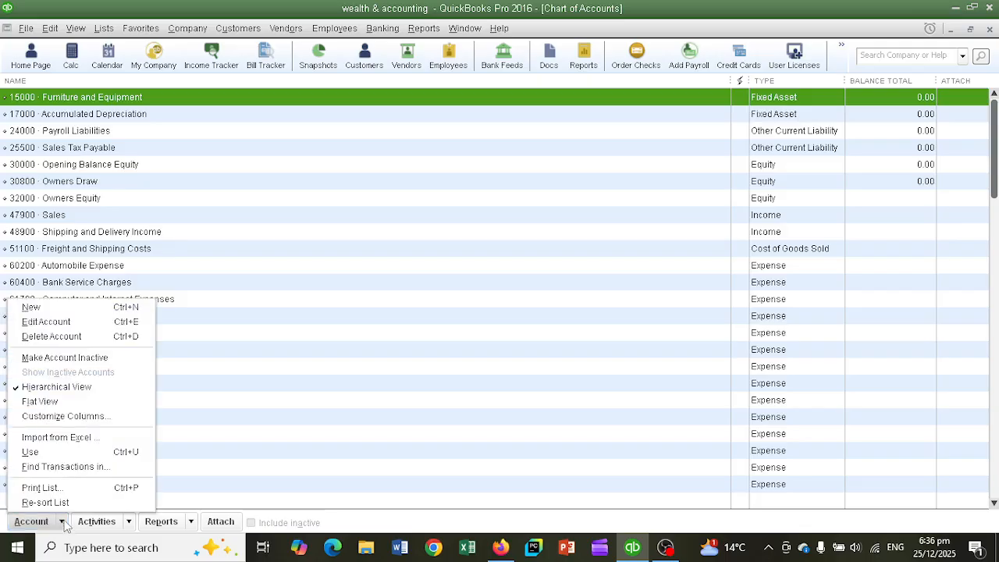
click(75, 310)
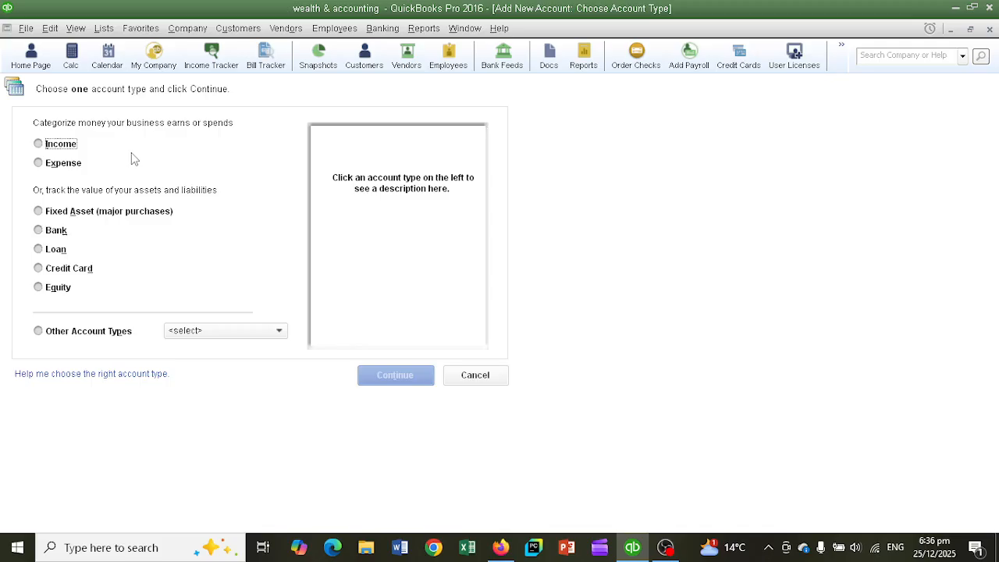
click(39, 146)
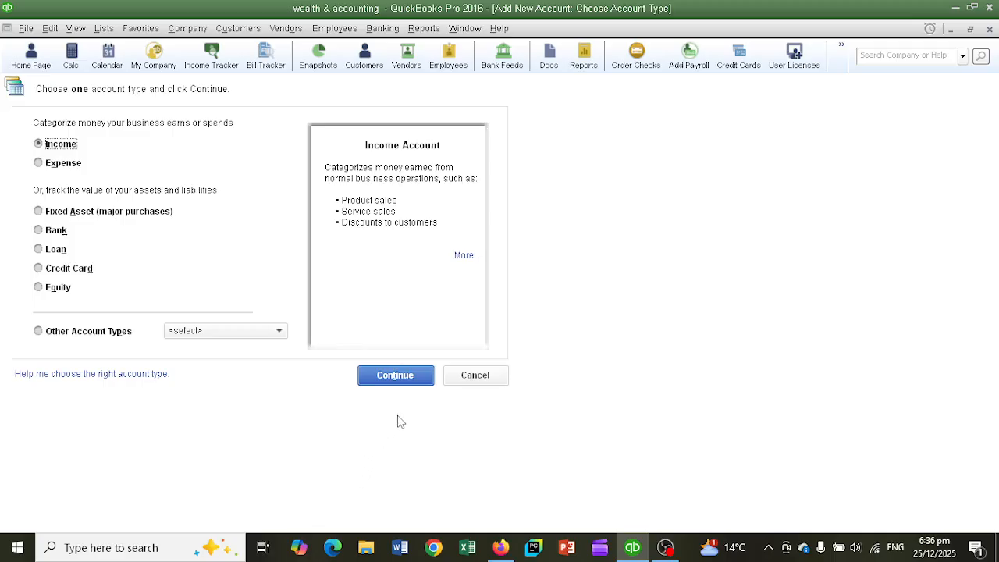
click(392, 375)
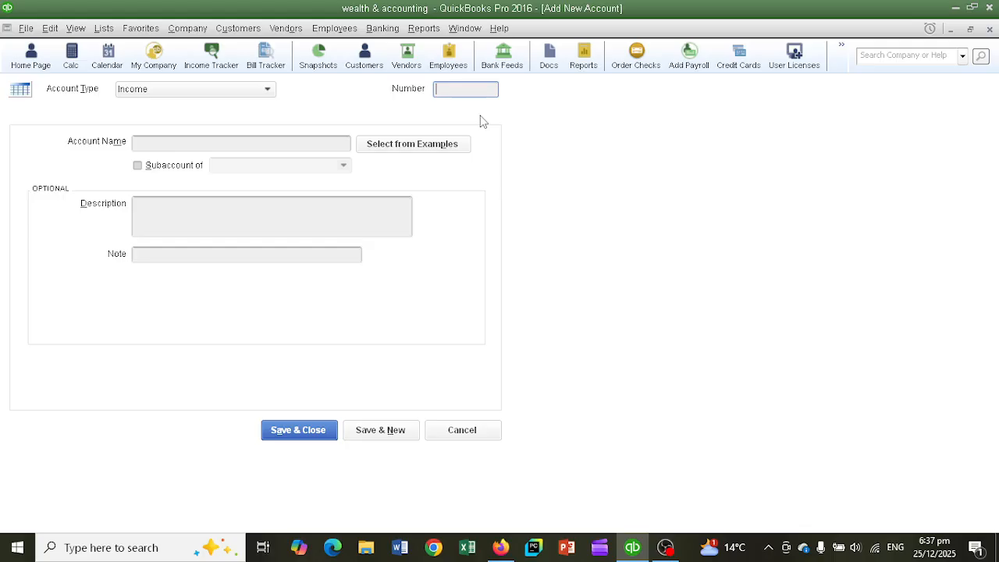
text(47900)
key(BackSpace)
text(10)
click(231, 147)
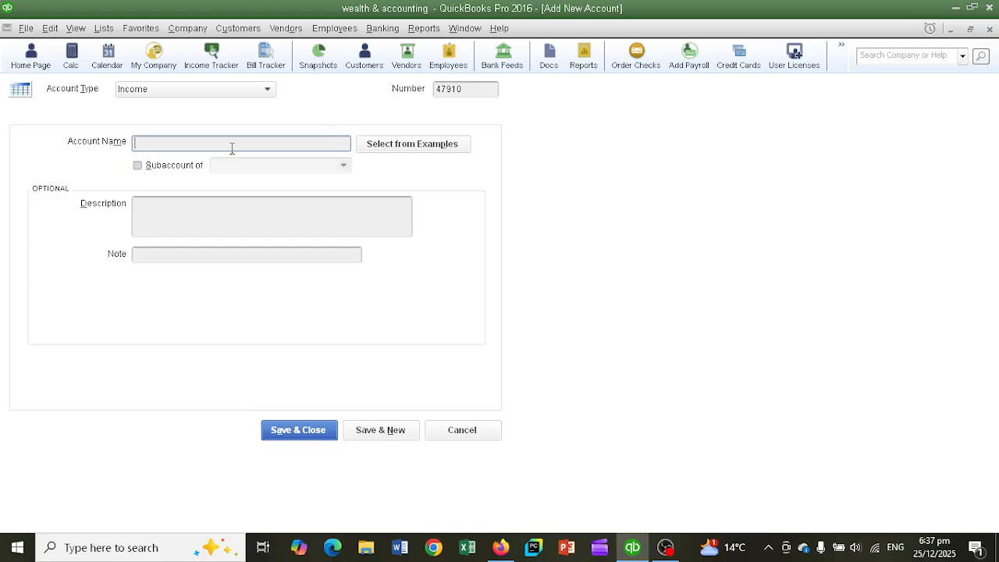
text(Export Sales)
- Describe the Export Sales account as "Sales to International Markets" and save it
click(150, 209)
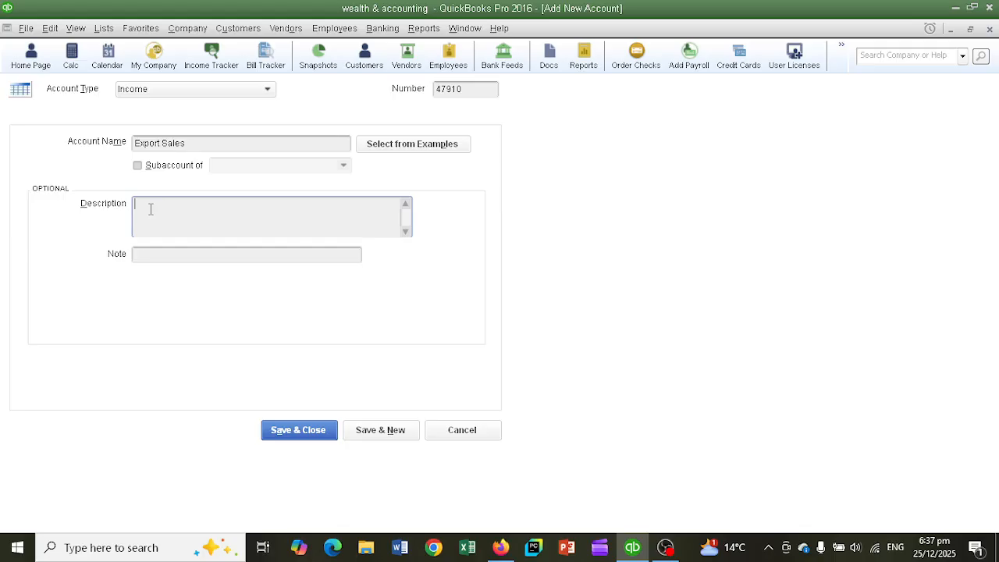
text(Ex)
key(BackSpace)
key(BackSpace)
text(Sales to International Markets)
click(298, 430)
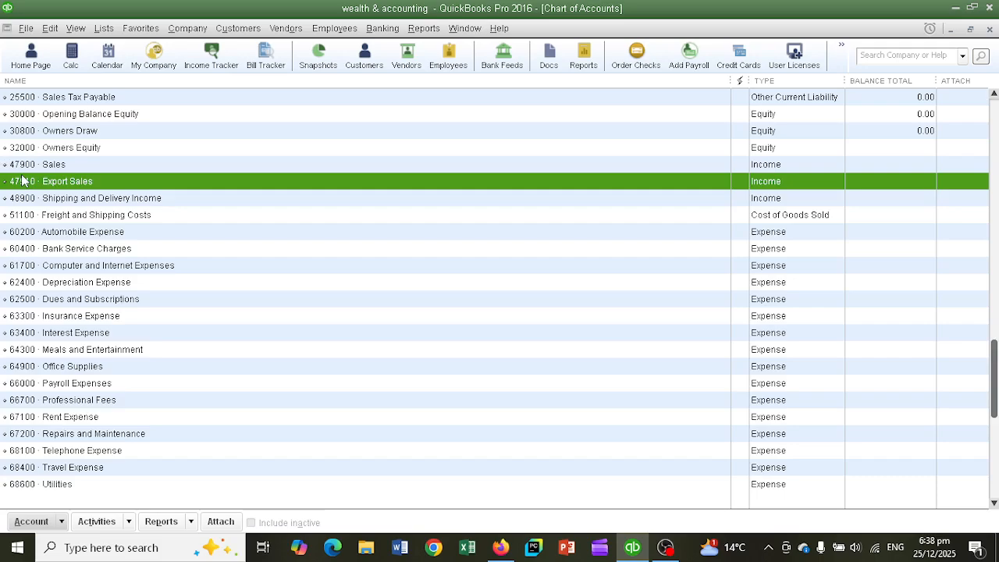
- Start another new income account with number 47920 and the name Local Sales
right_click(75, 168)
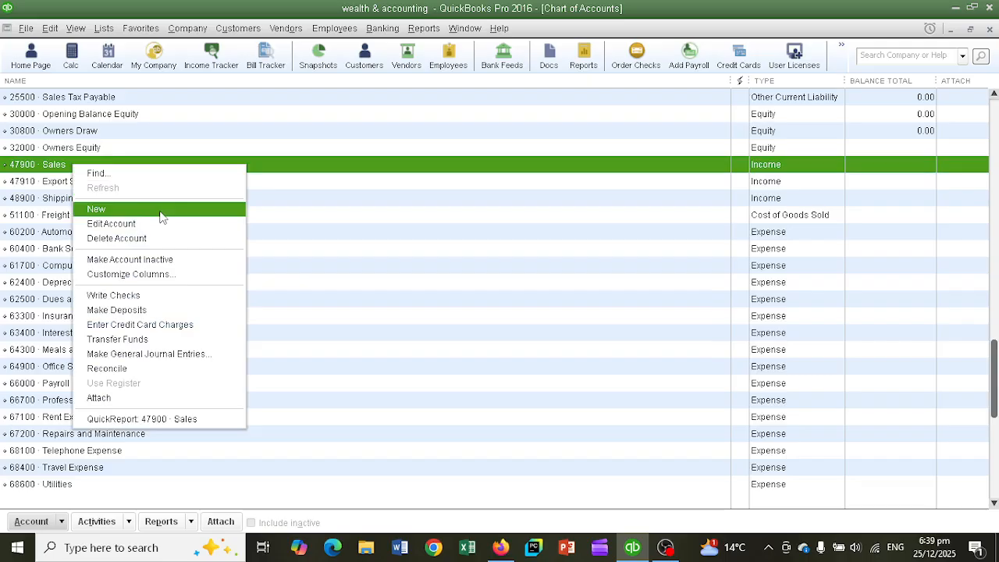
click(160, 215)
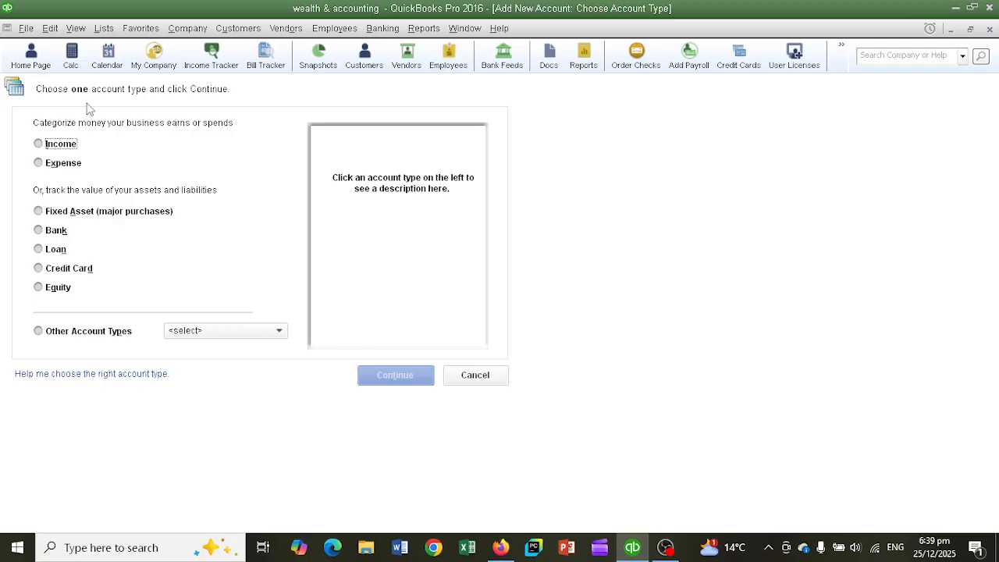
click(37, 145)
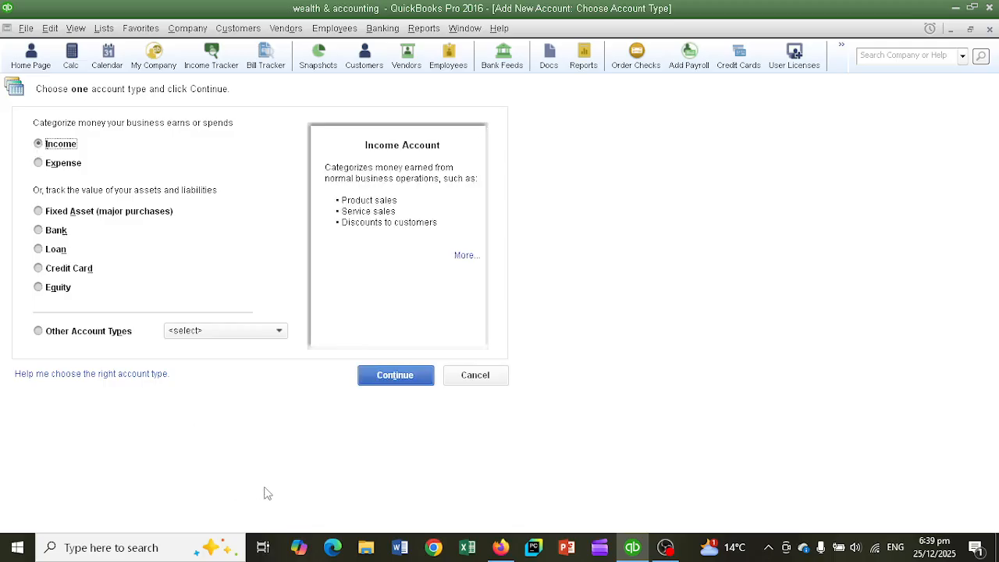
click(395, 375)
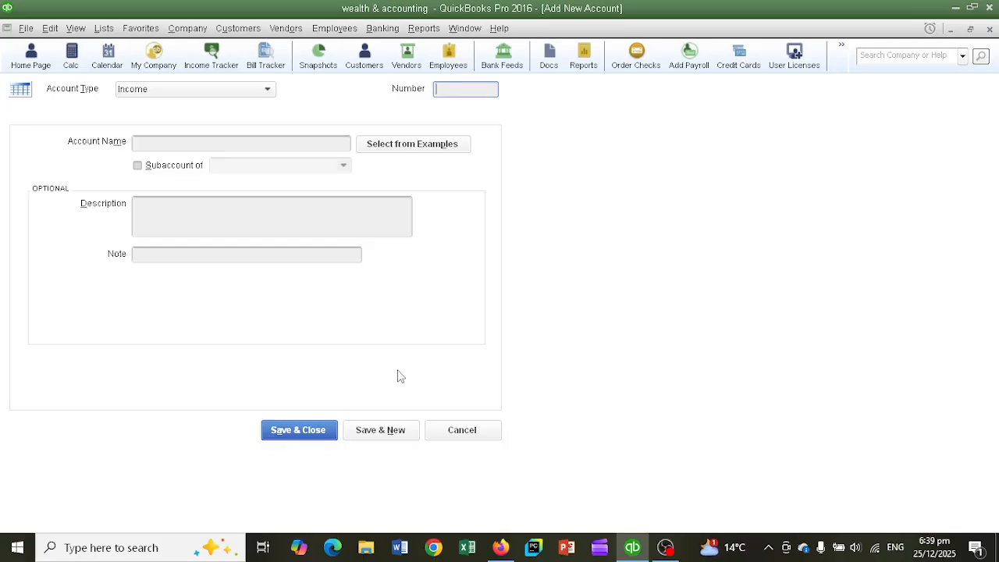
text(47920)
click(308, 143)
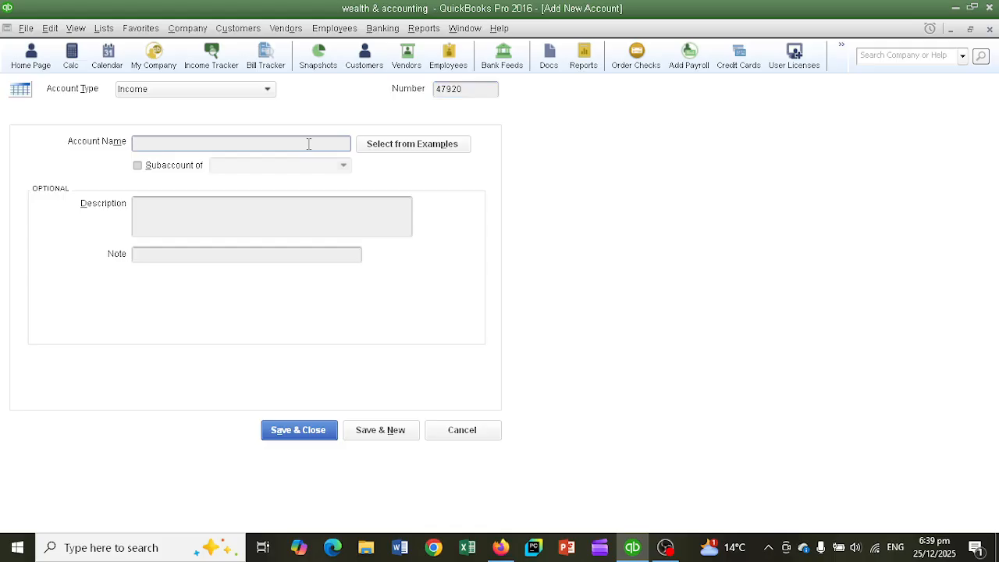
text(Local Sales)
- Describe the Local Sales account as "Sales to the Local market" and save it
click(291, 212)
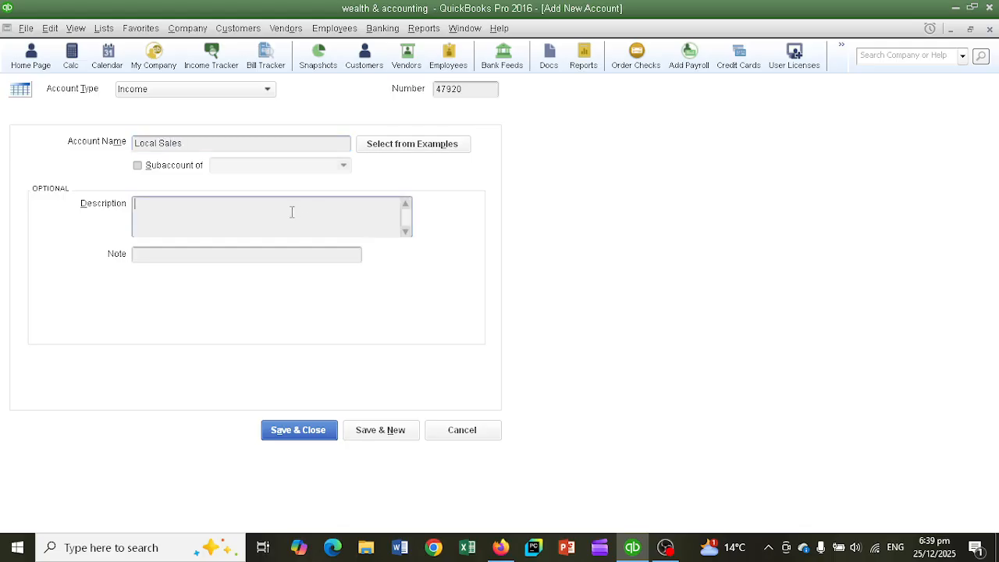
text(Sales to the Local market)
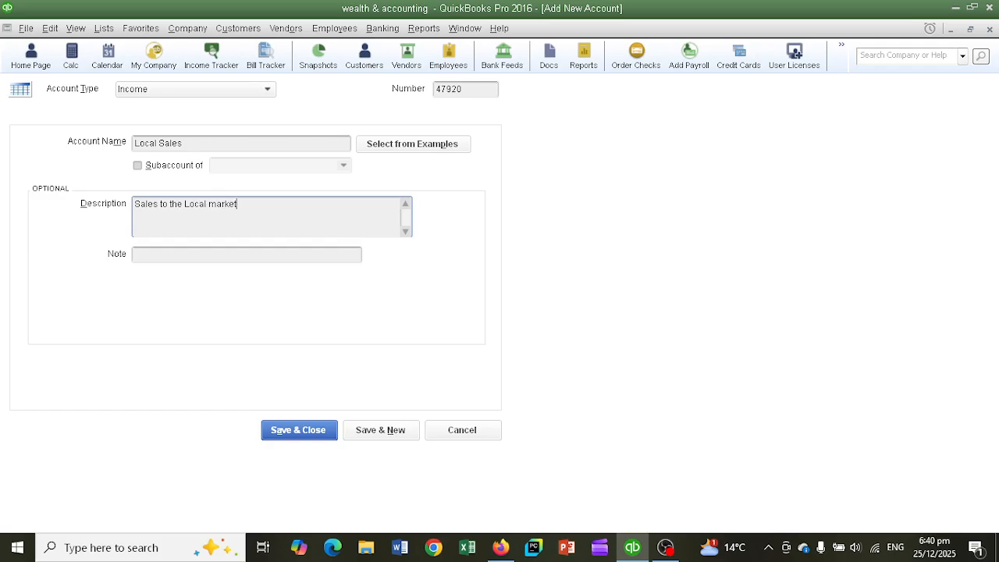
click(292, 426)
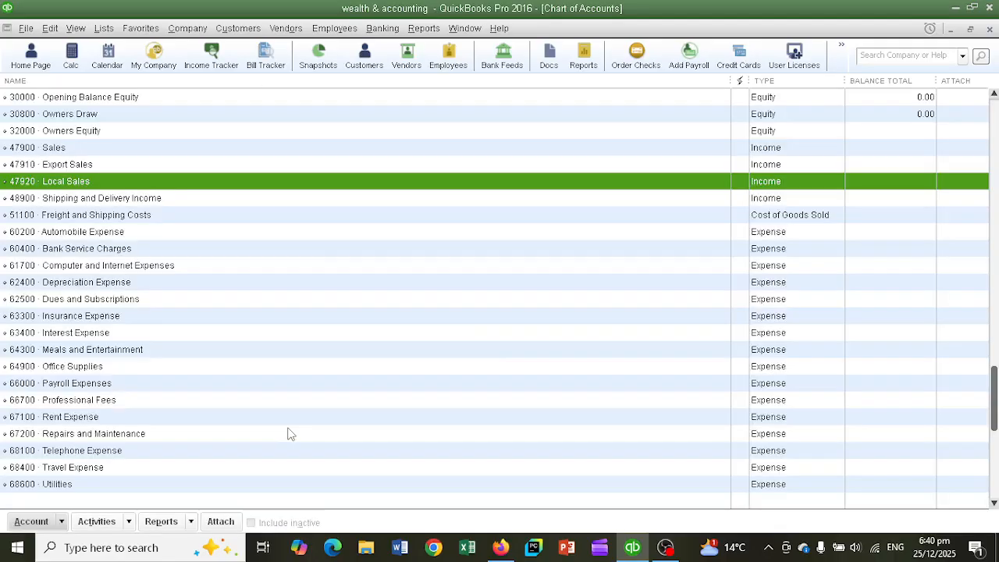